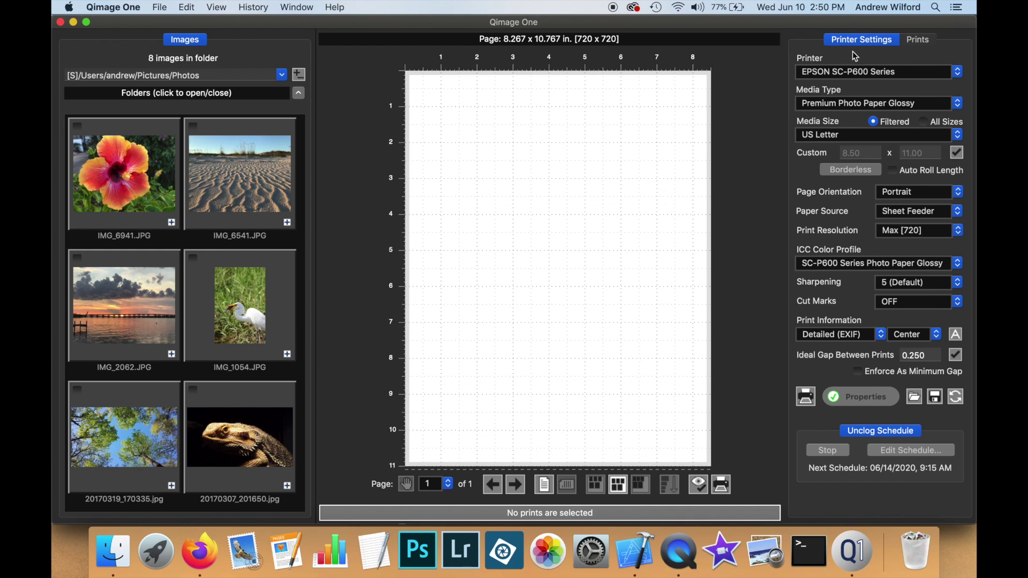
Switch the printer to Print to file, keeping the Custom 8.50 x 11.00 media size
click(846, 80)
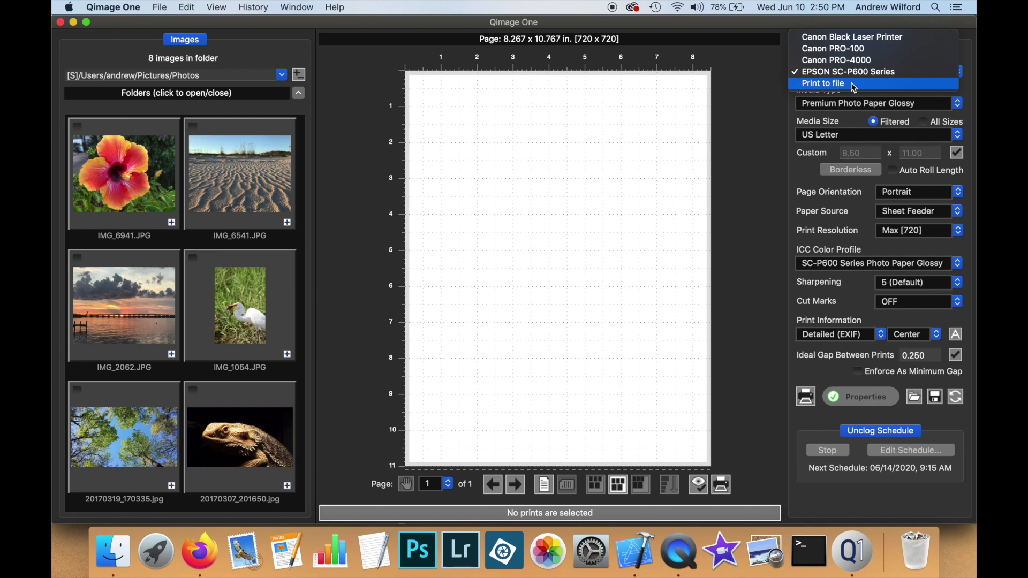
click(854, 85)
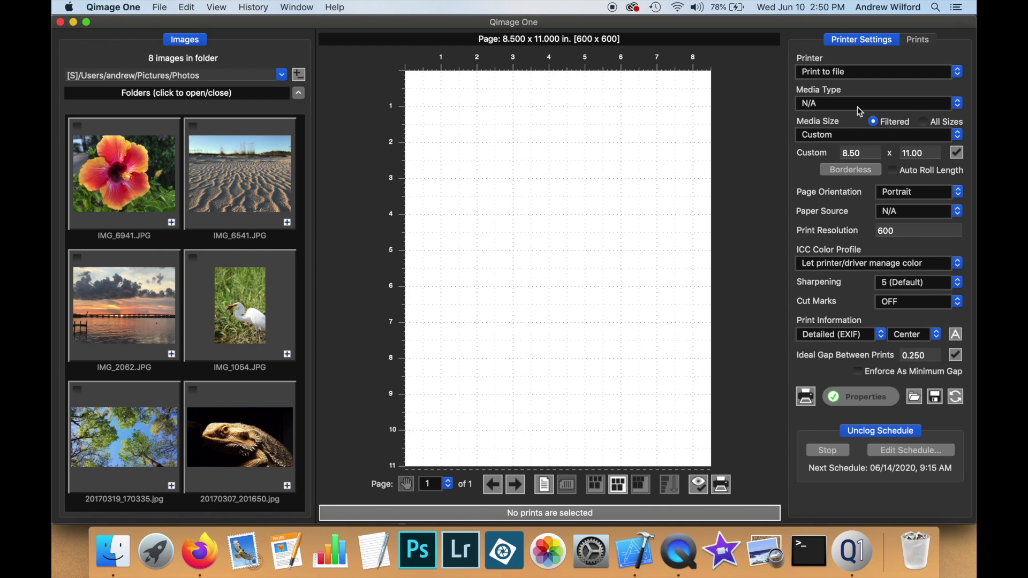
click(850, 138)
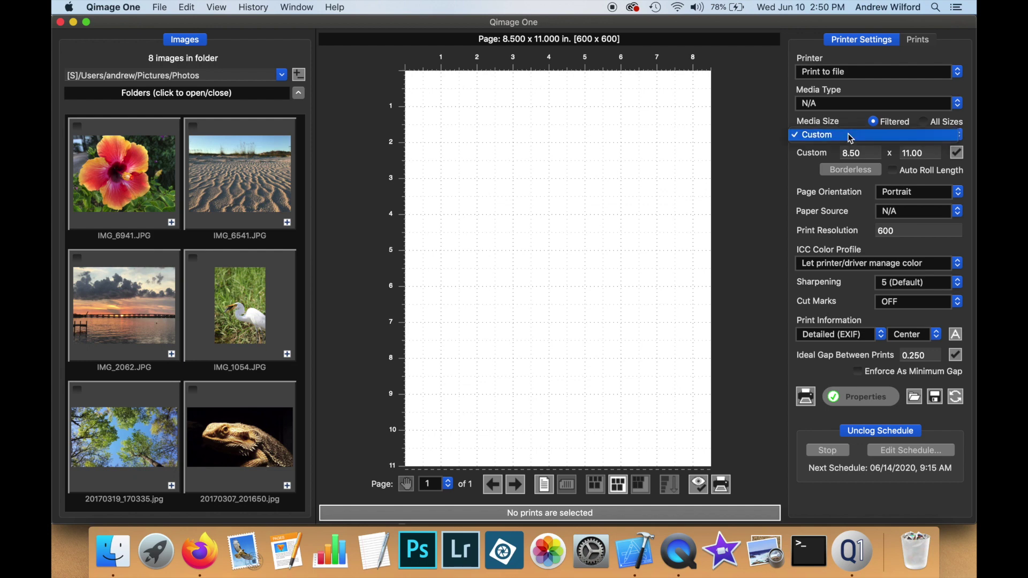
click(851, 138)
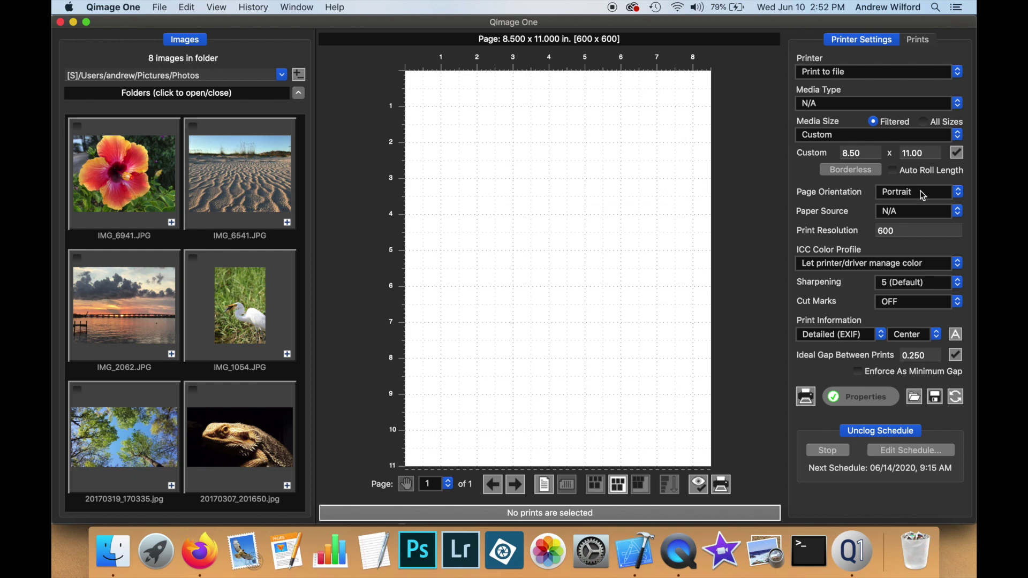
Toggle page orientation to Landscape and back to Portrait, leaving Paper Source at N/A
click(919, 192)
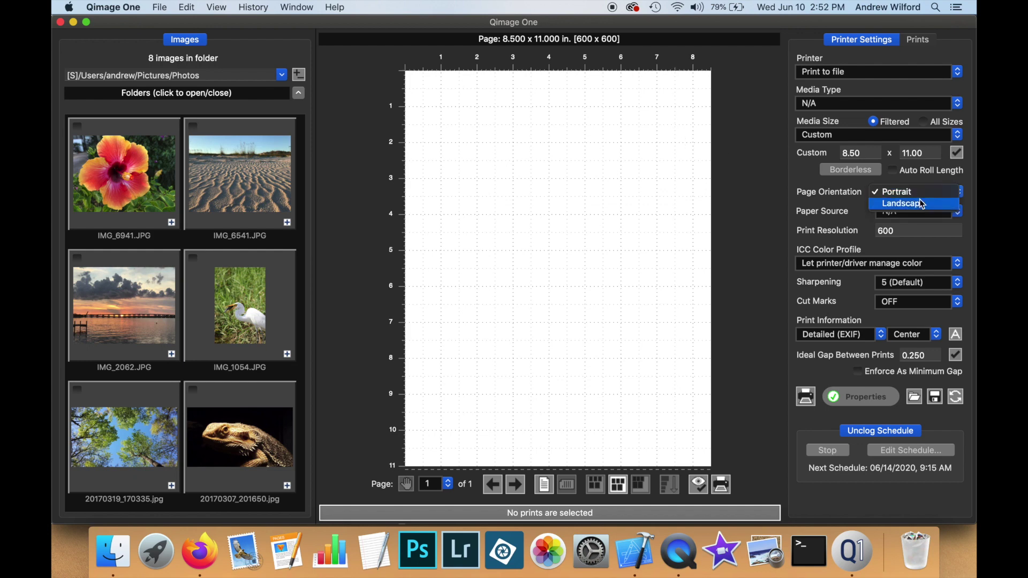
click(922, 204)
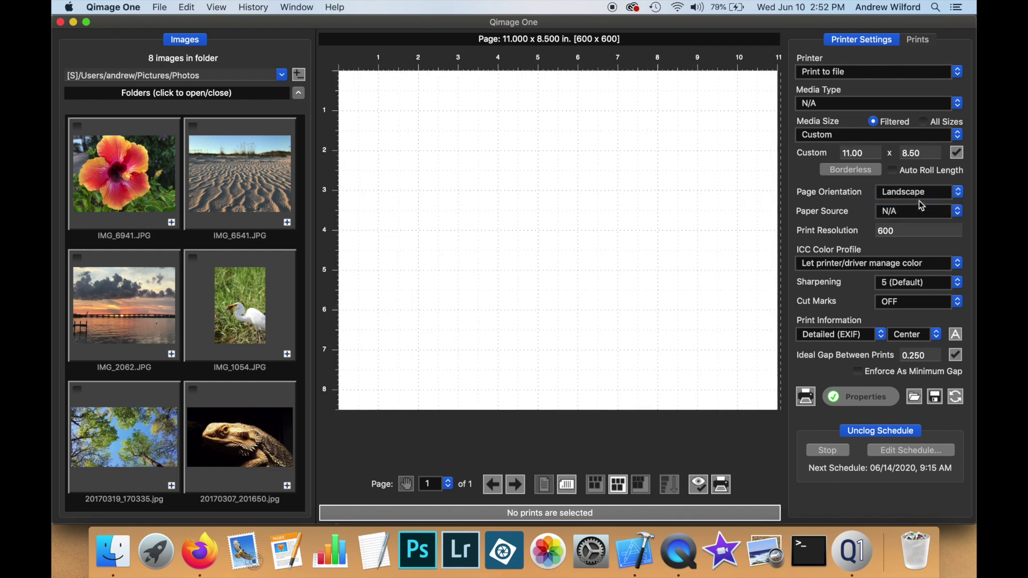
click(922, 194)
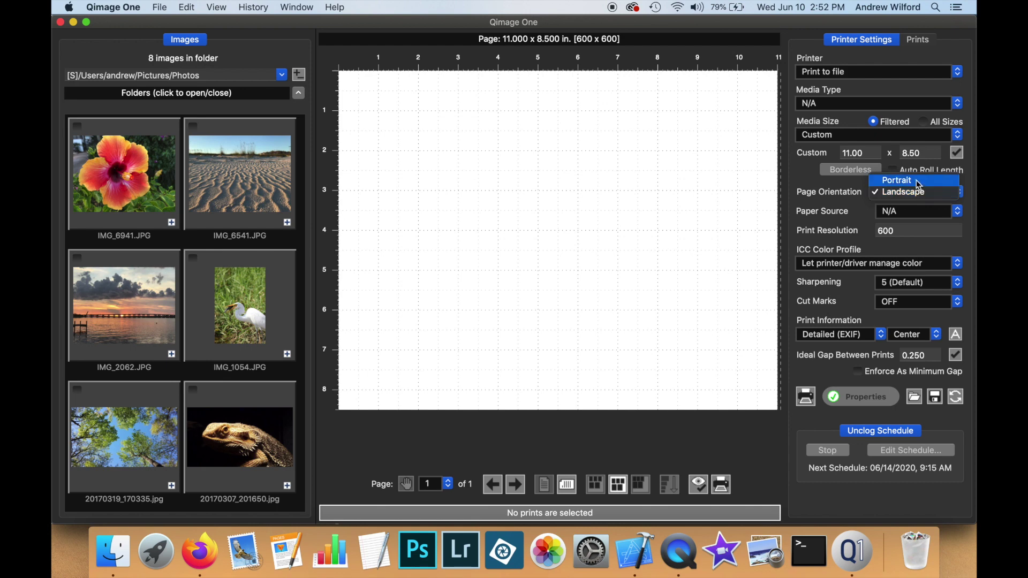
click(917, 182)
click(913, 214)
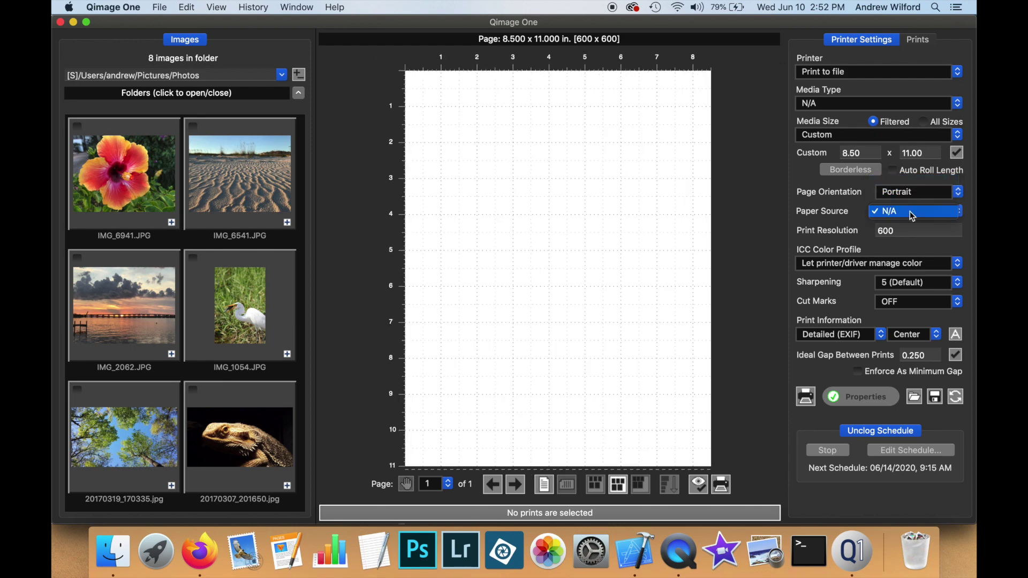
click(914, 214)
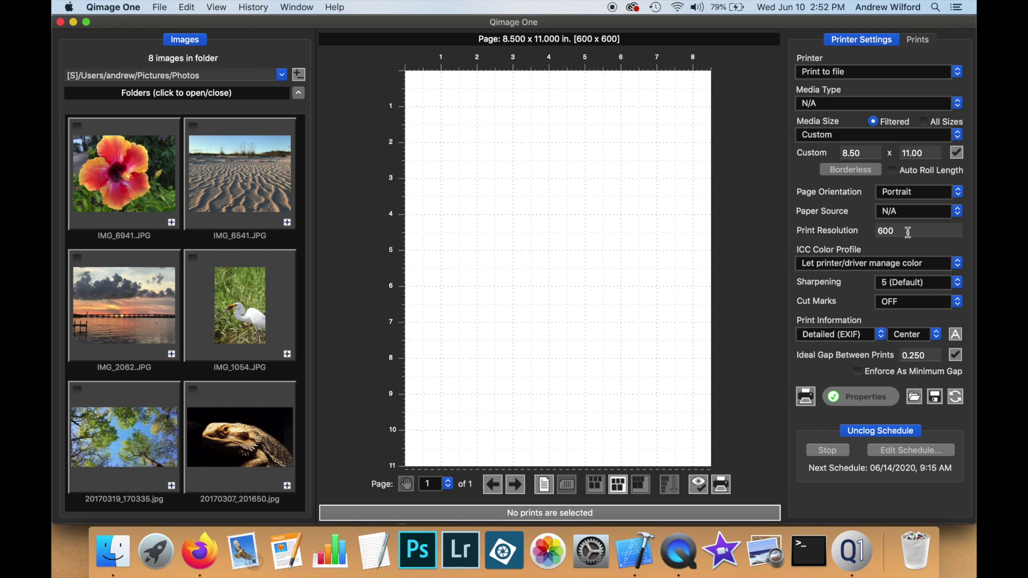
Set the print resolution to 400
double_click(908, 233)
text(400)
key(Return)
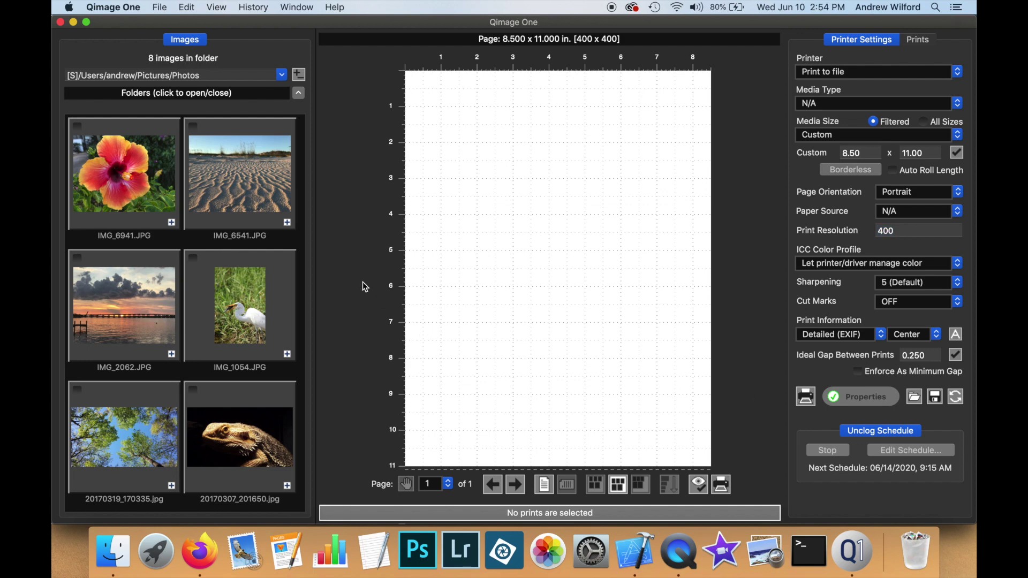
Add hibiscus photo IMG_6941 as a 4 x 6 print rotated to landscape
click(133, 176)
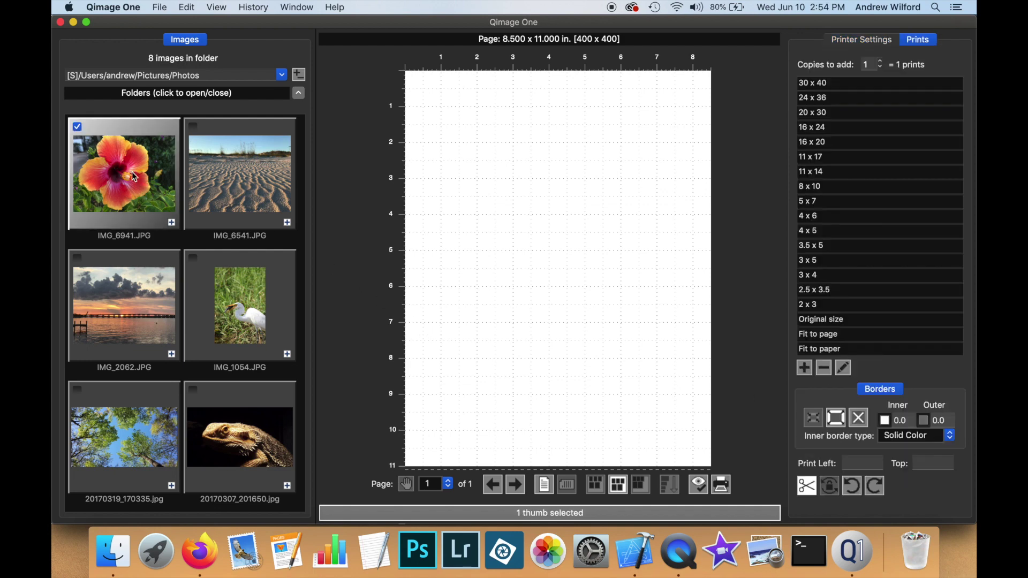
click(836, 217)
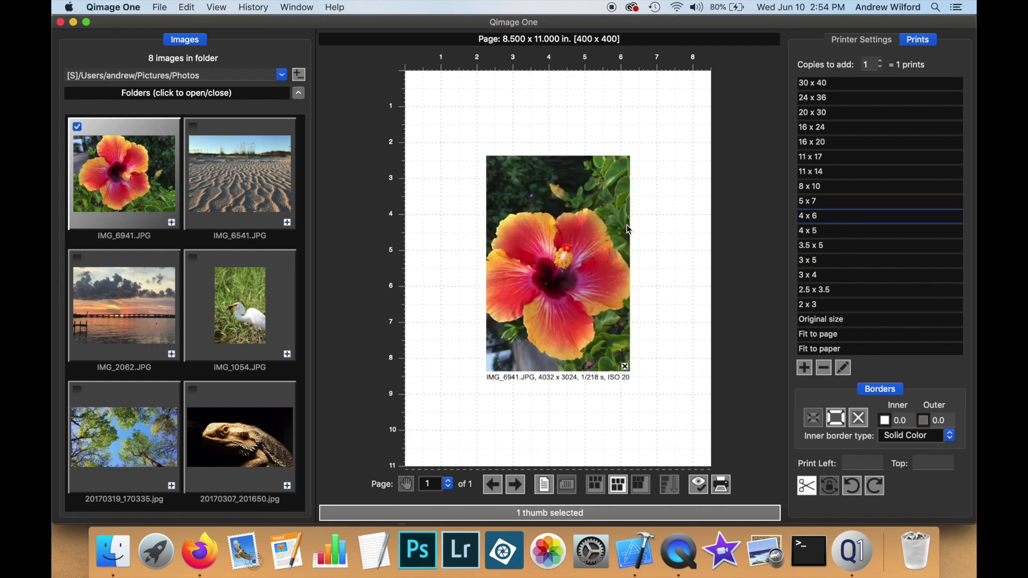
click(609, 226)
click(874, 486)
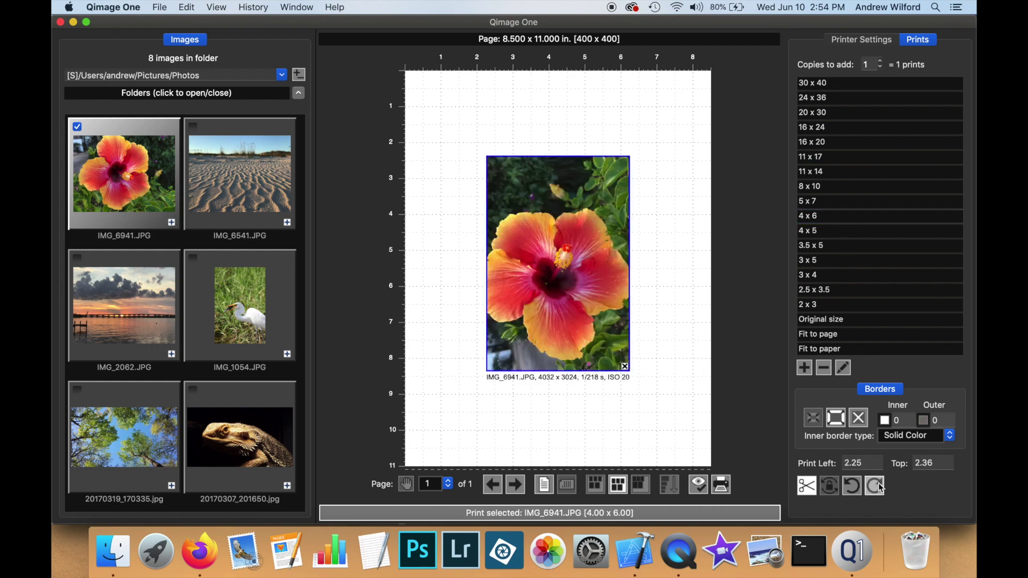
Set both the inner and outer border widths to .25
double_click(909, 422)
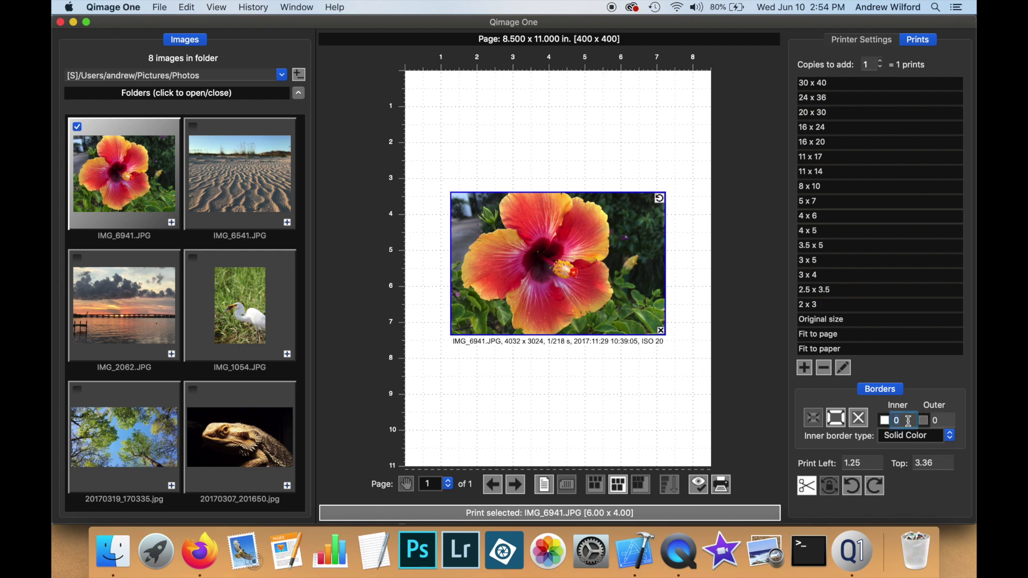
text(.25)
key(Return)
key(Tab)
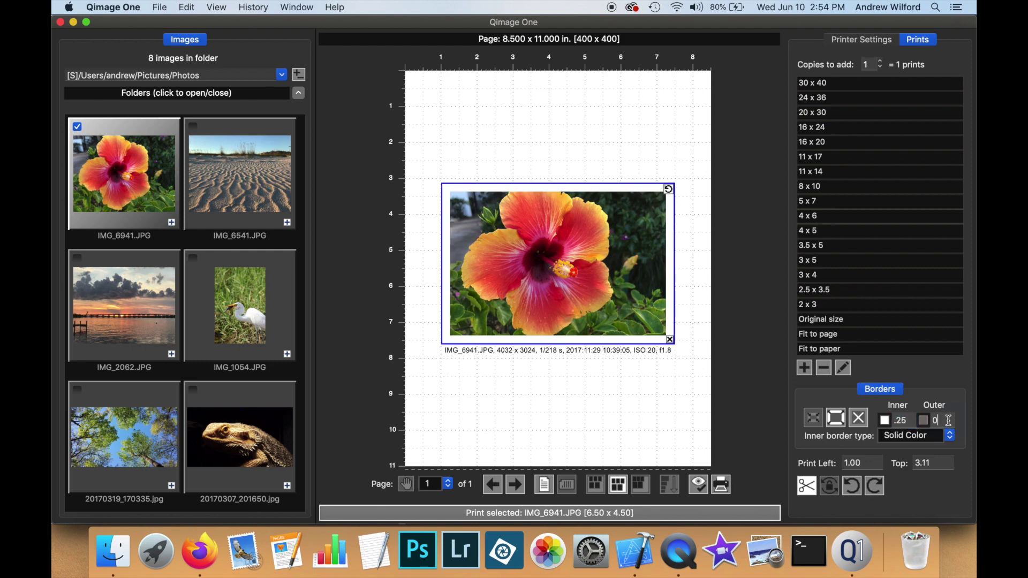
text(.25)
key(Return)
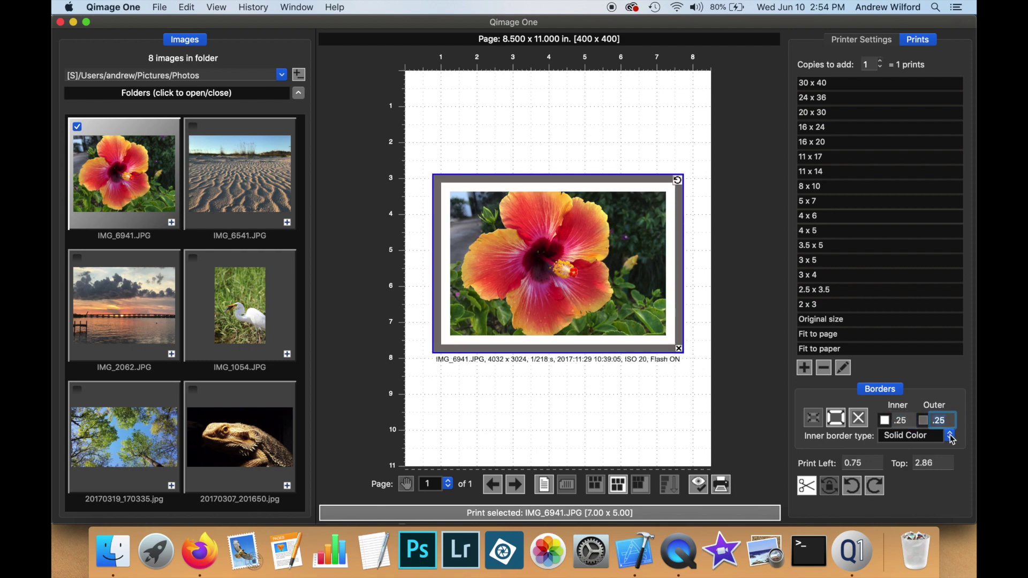
Colour the outer border red, sampled from the hibiscus petals with the eyedropper
click(923, 421)
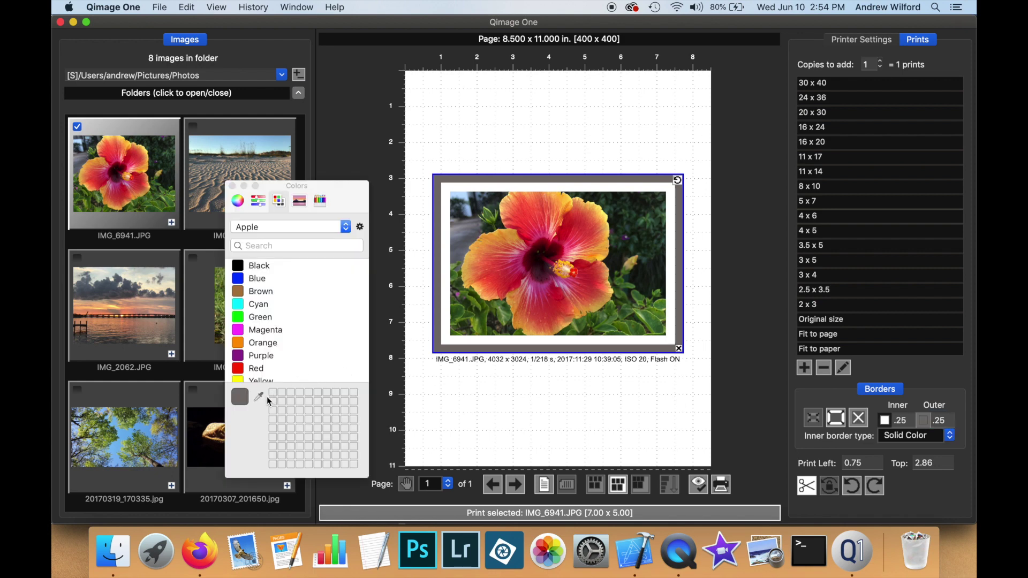
click(258, 397)
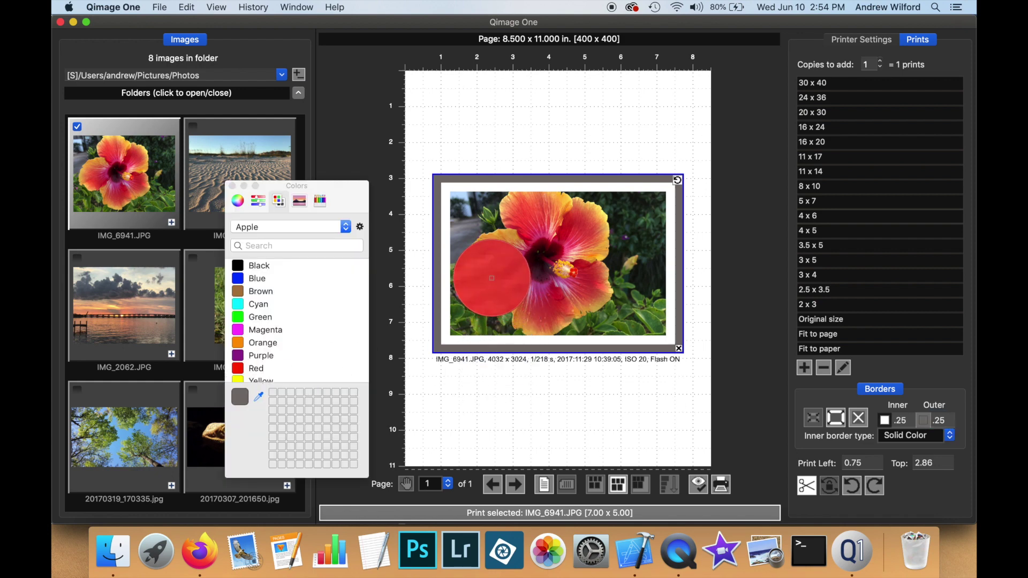
click(480, 272)
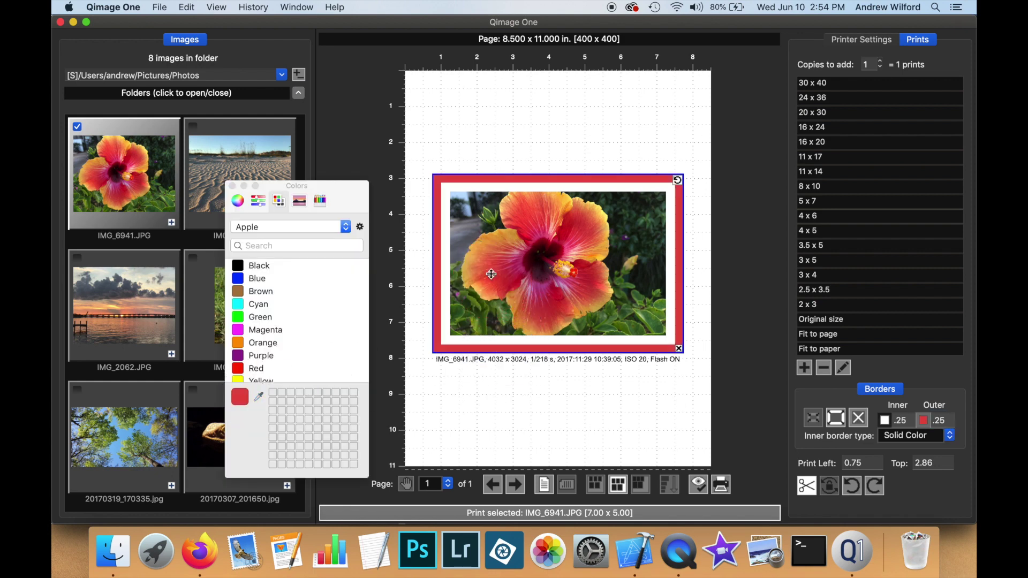
click(232, 185)
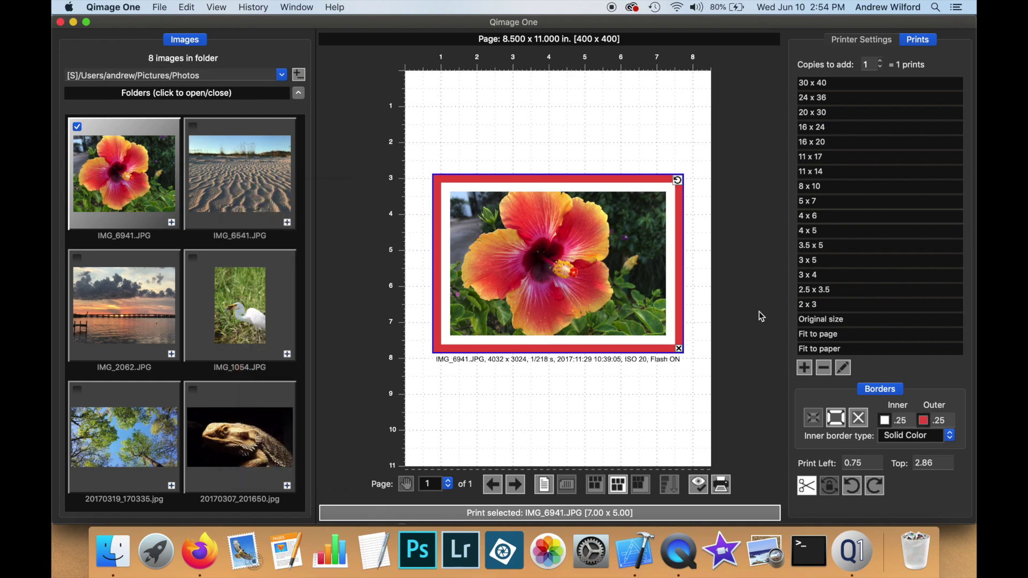
Add sand photo IMG_6541 as a second 4 x 6 print with a tan outer border sampled from the sand
click(262, 167)
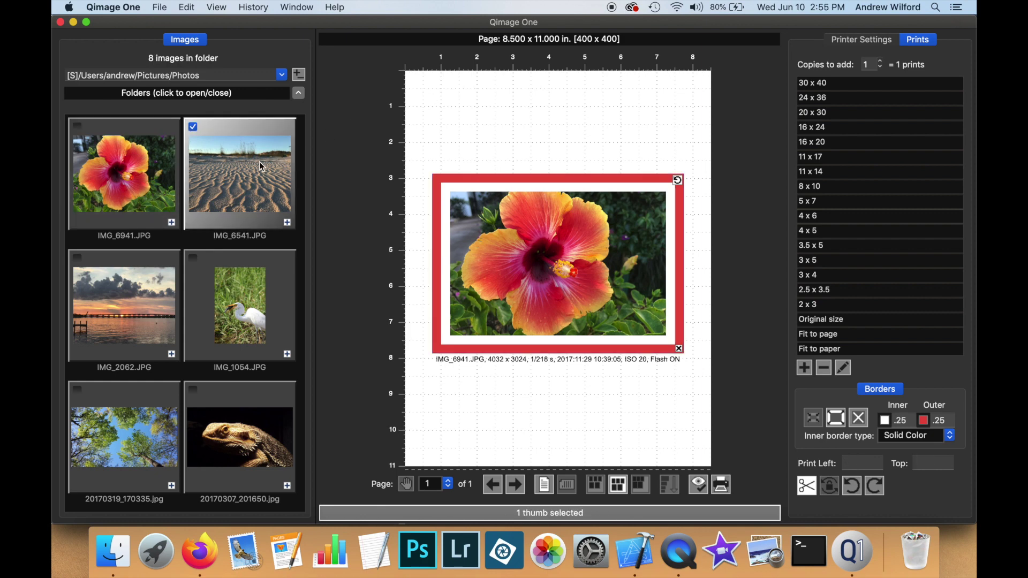
click(829, 218)
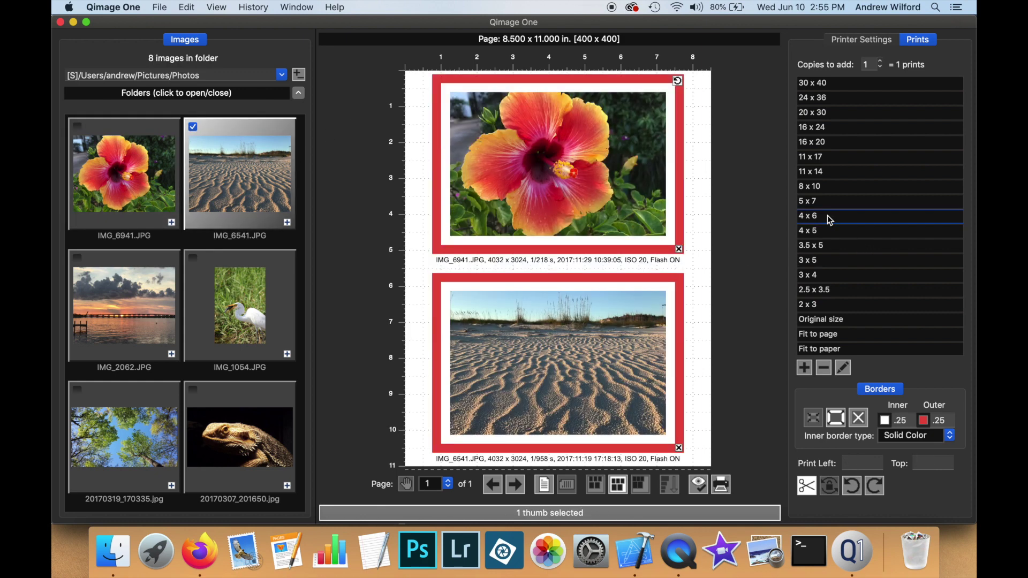
click(643, 400)
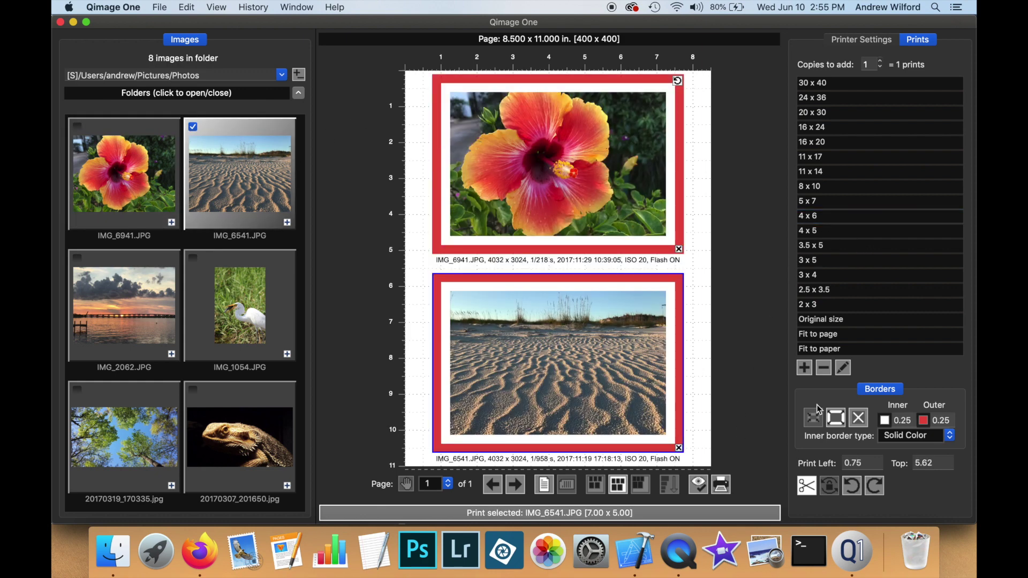
click(924, 421)
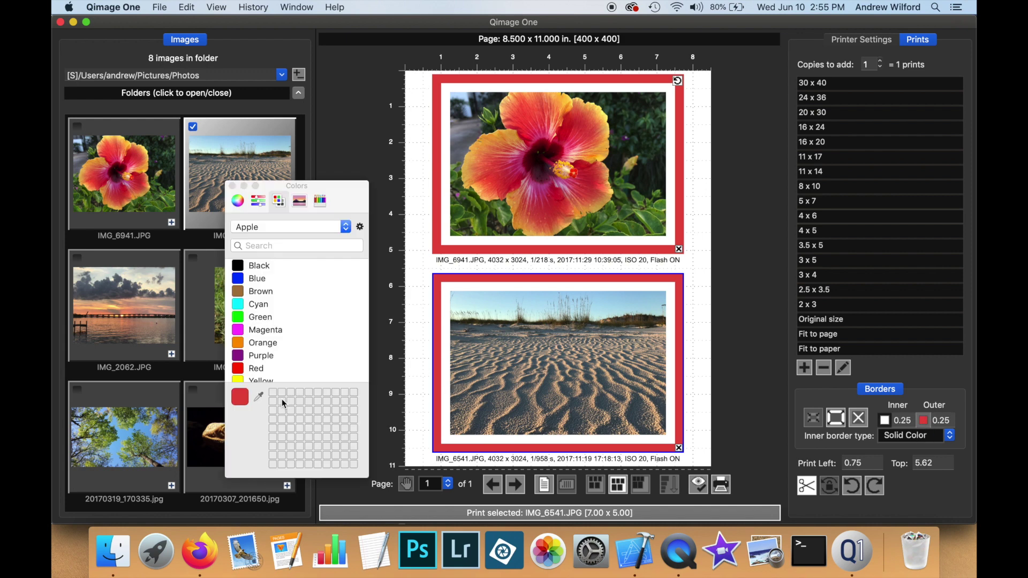
click(259, 397)
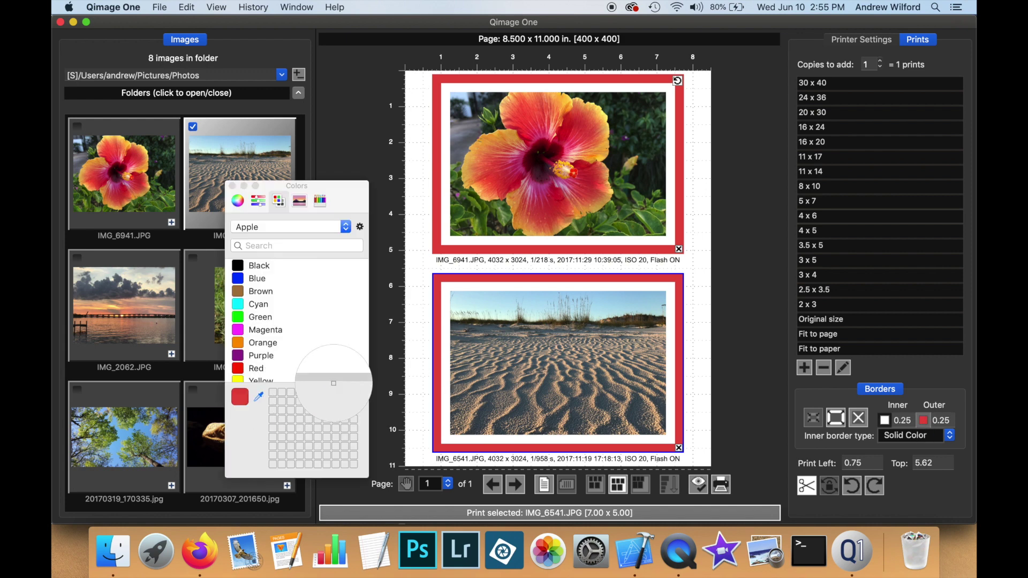
click(515, 395)
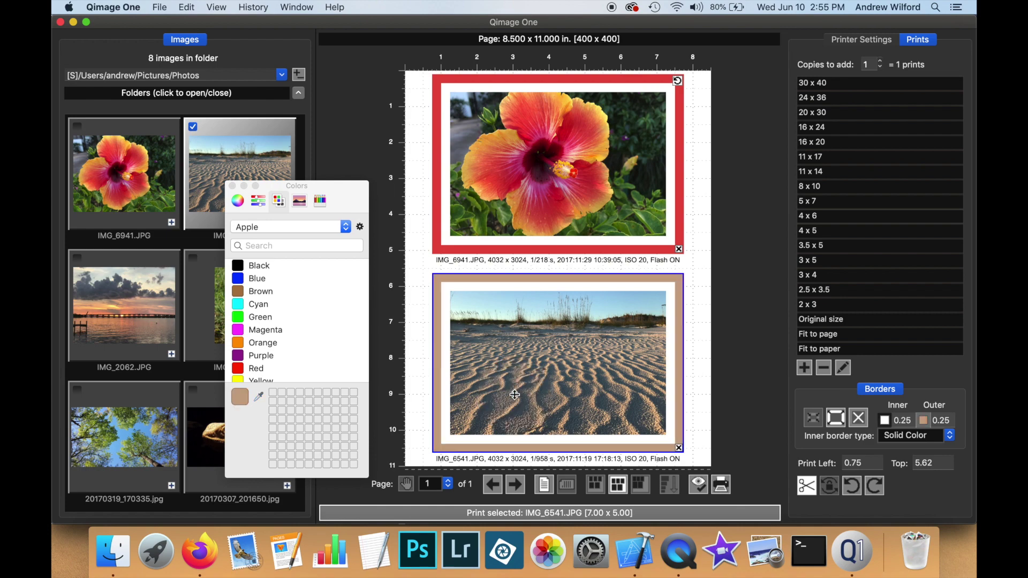
click(232, 186)
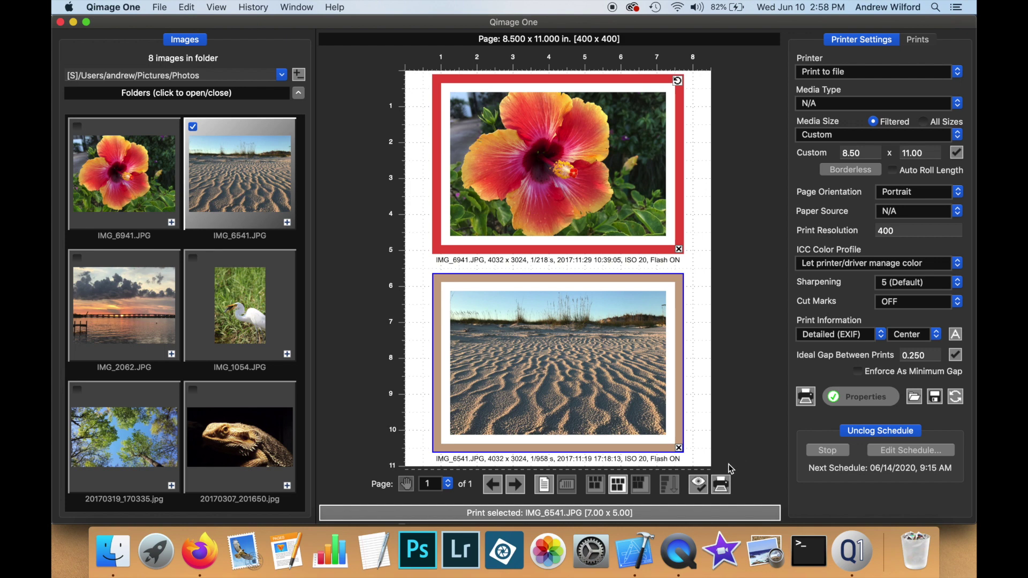
click(721, 484)
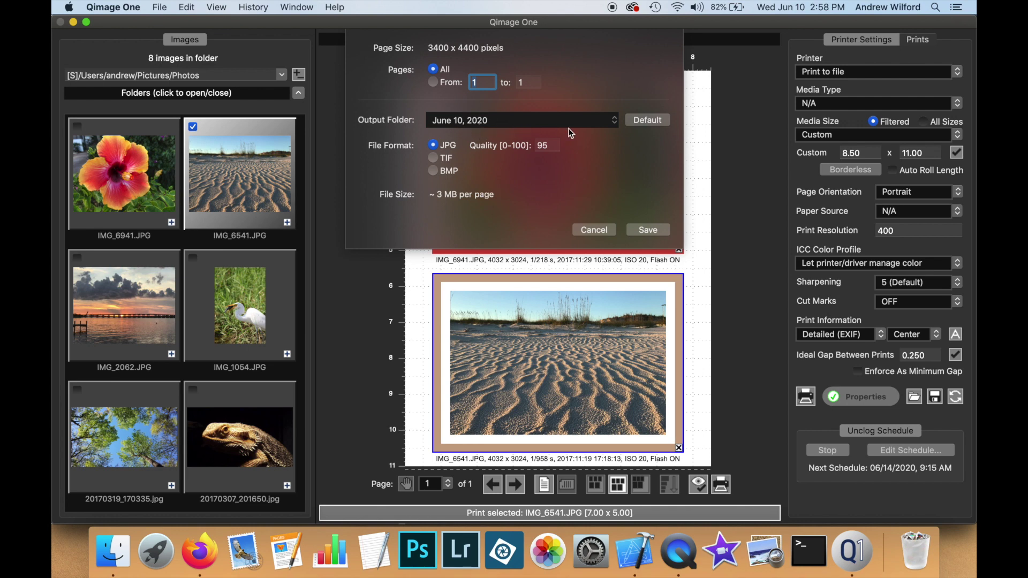
Save the page as a TIF in the default June 10, 2020 output folder
click(613, 120)
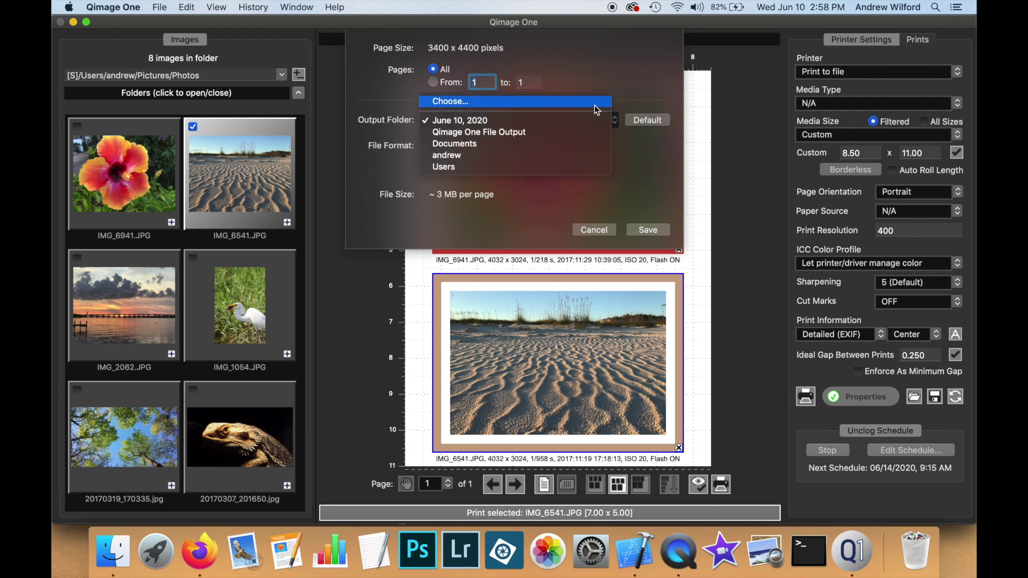
click(594, 103)
click(300, 155)
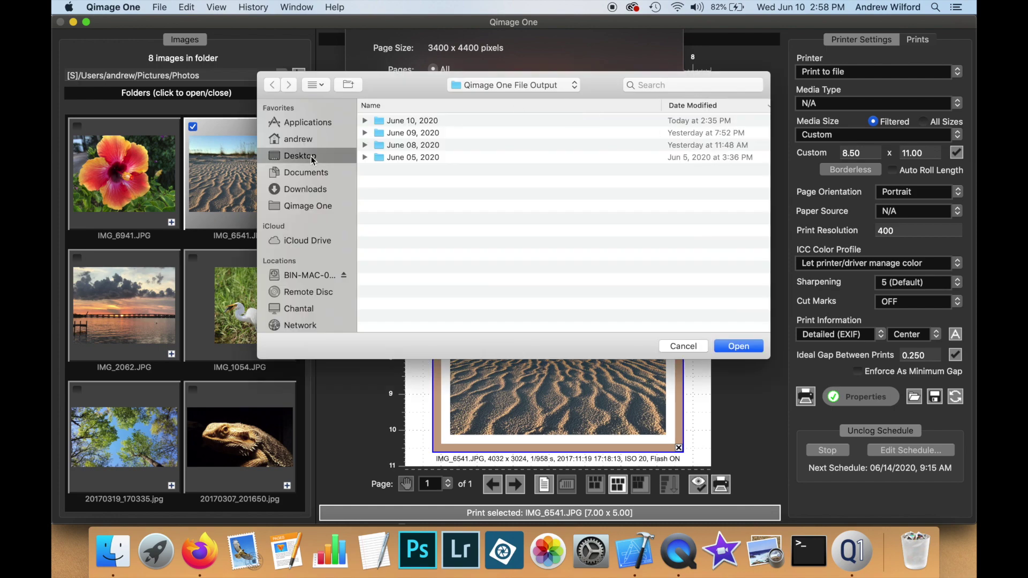
click(739, 346)
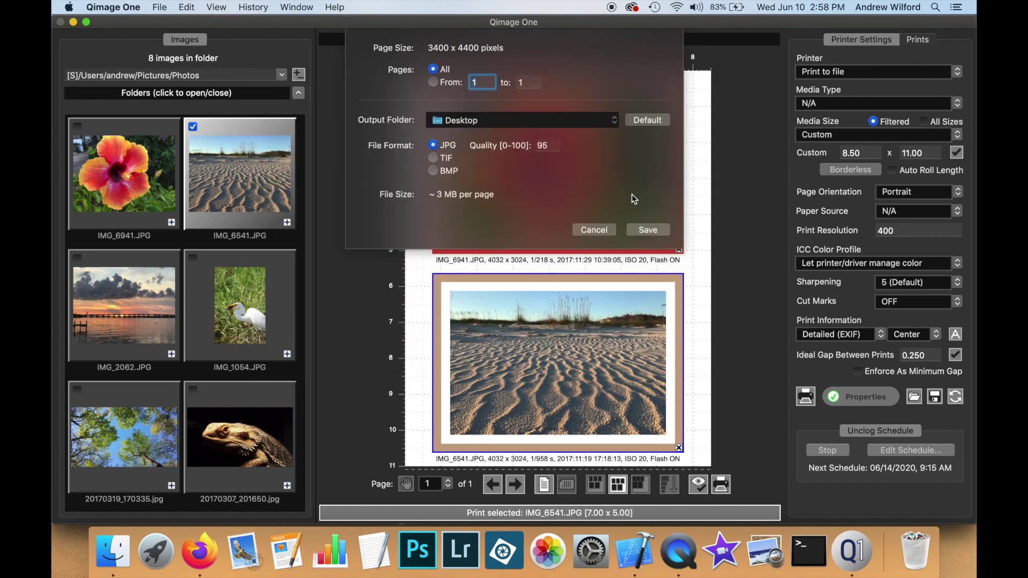
click(653, 121)
click(432, 158)
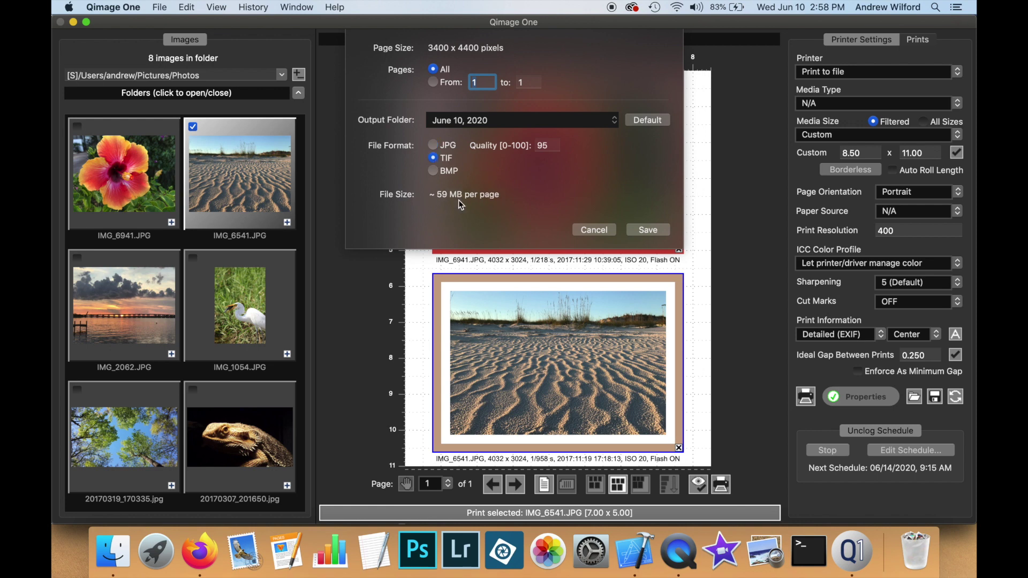
click(649, 232)
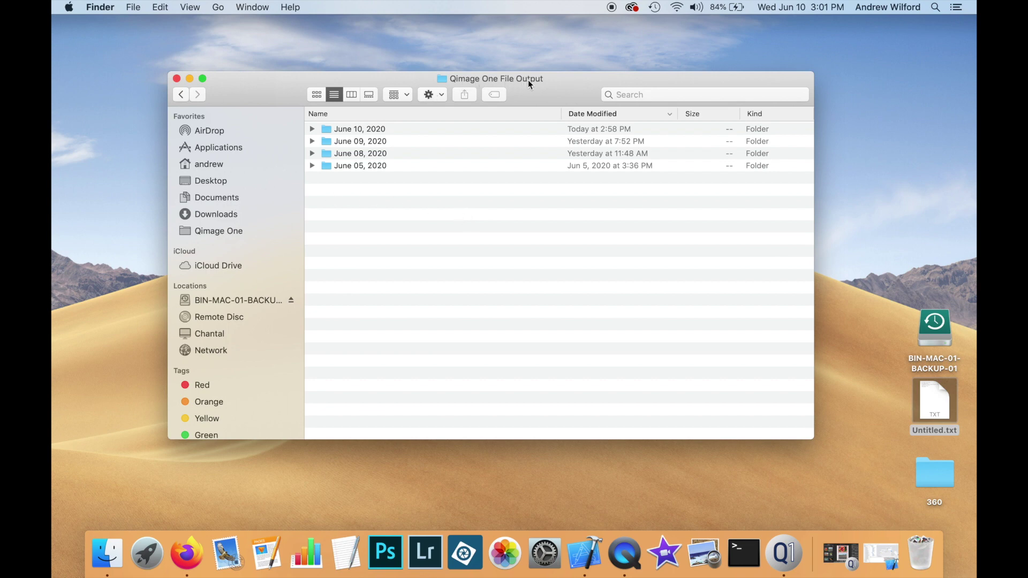
Open Qimage One Output [0001-1].tif from the June 10, 2020 folder in Preview
double_click(357, 128)
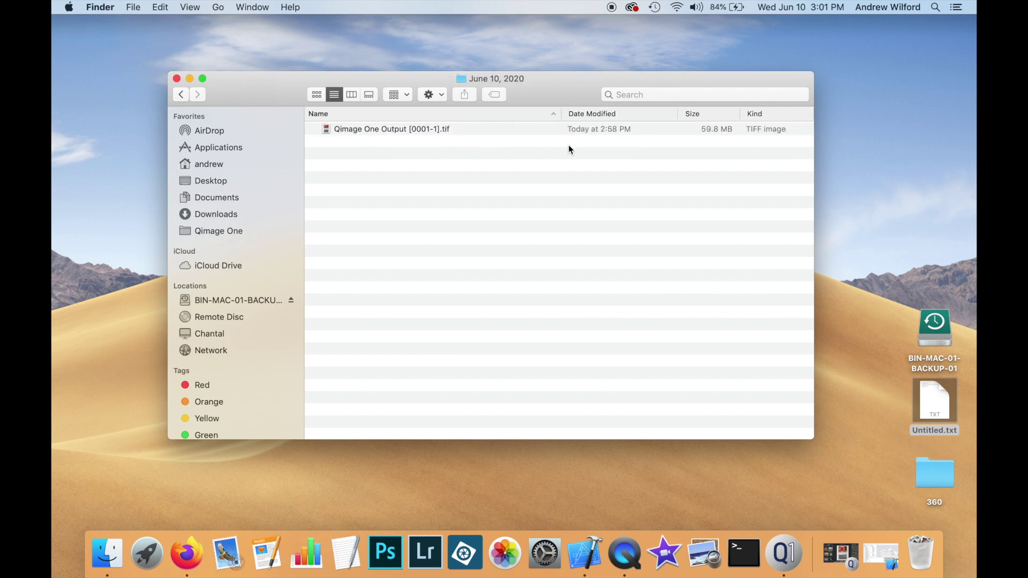
double_click(401, 131)
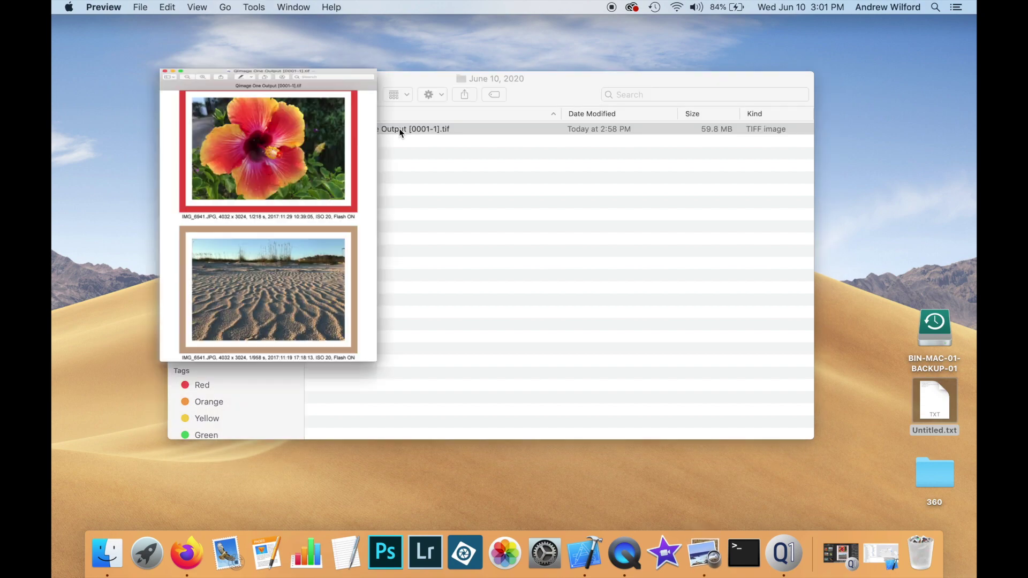
View the saved TIFF page full screen in Preview
click(90, 25)
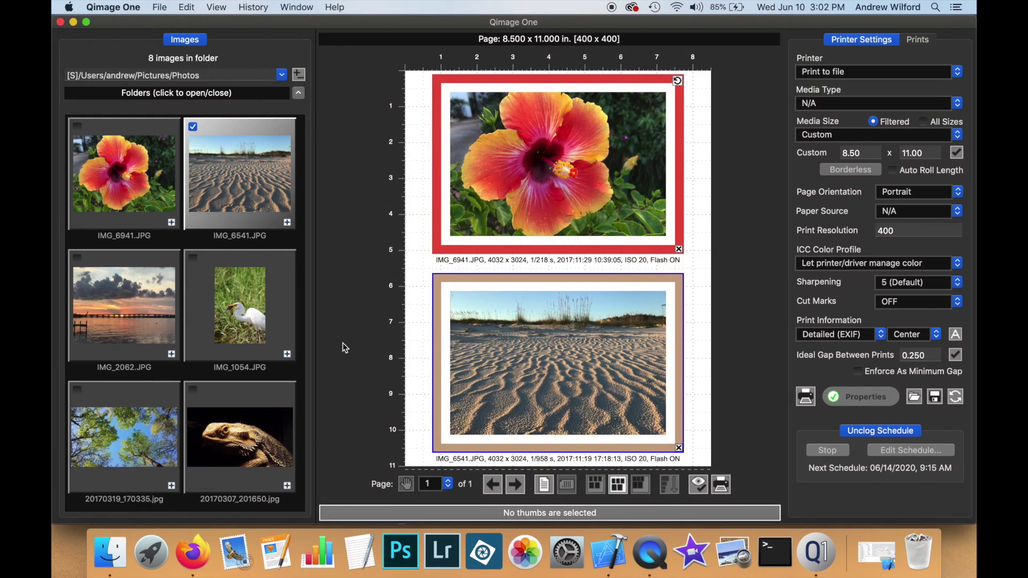
Add egret IMG_1054 as an 8 x 10 print with a green outer border sampled from the grass
click(240, 300)
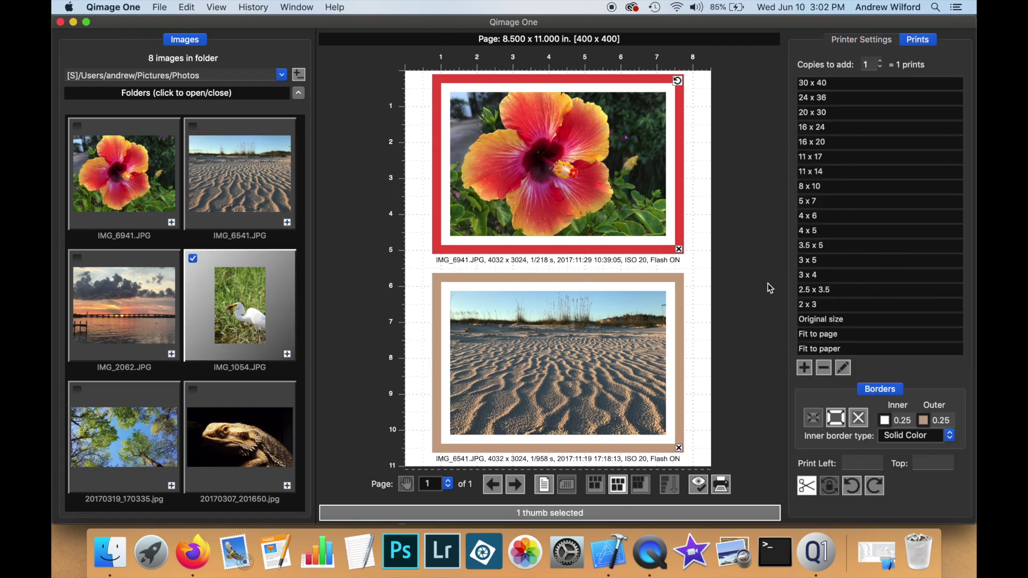
click(827, 192)
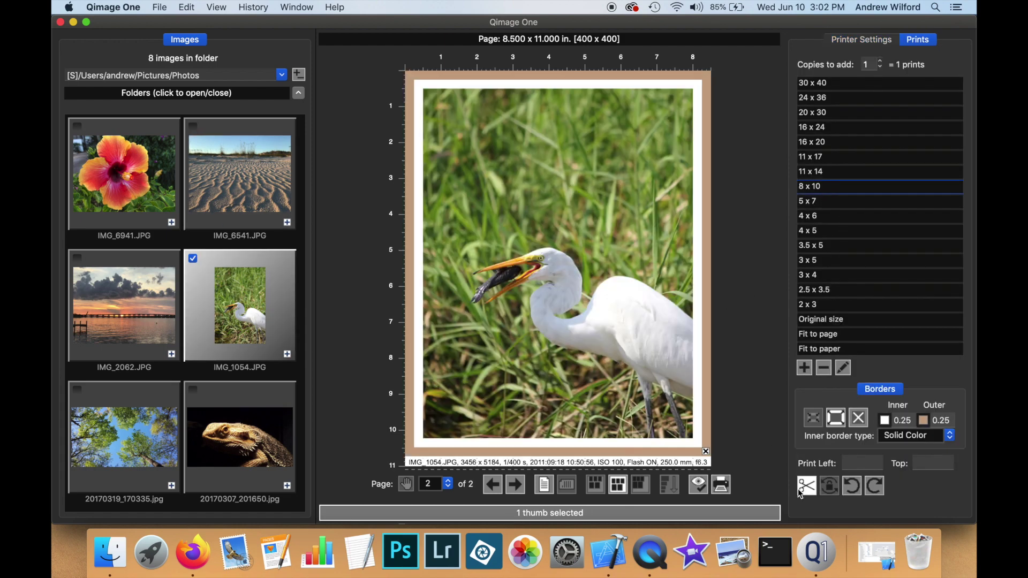
click(700, 383)
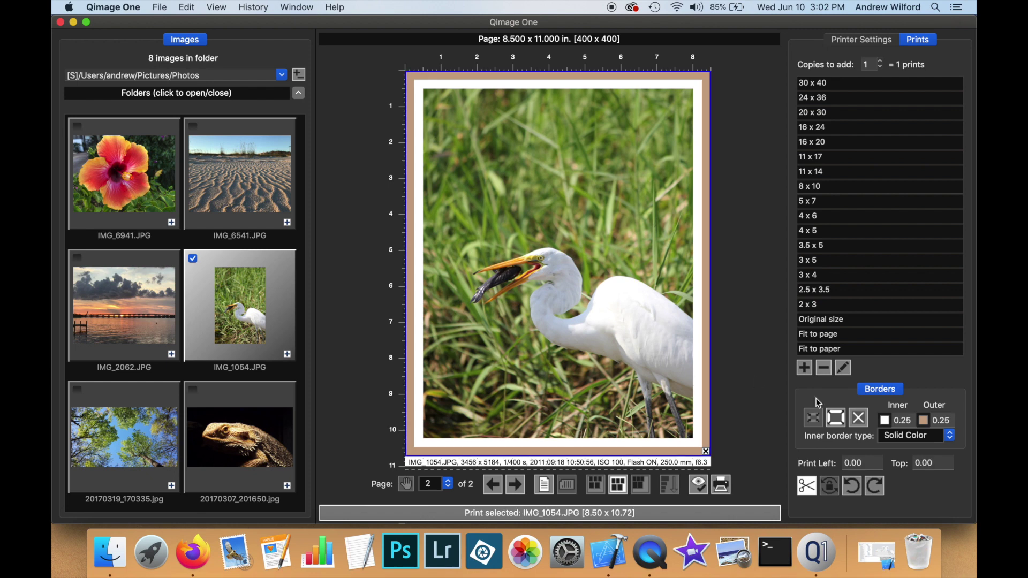
click(923, 420)
click(259, 398)
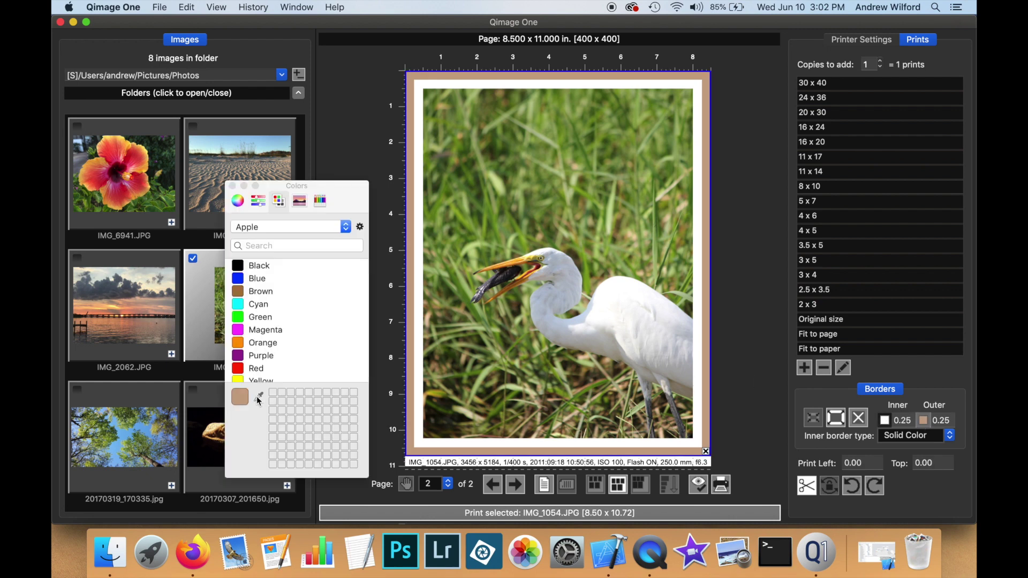
click(492, 364)
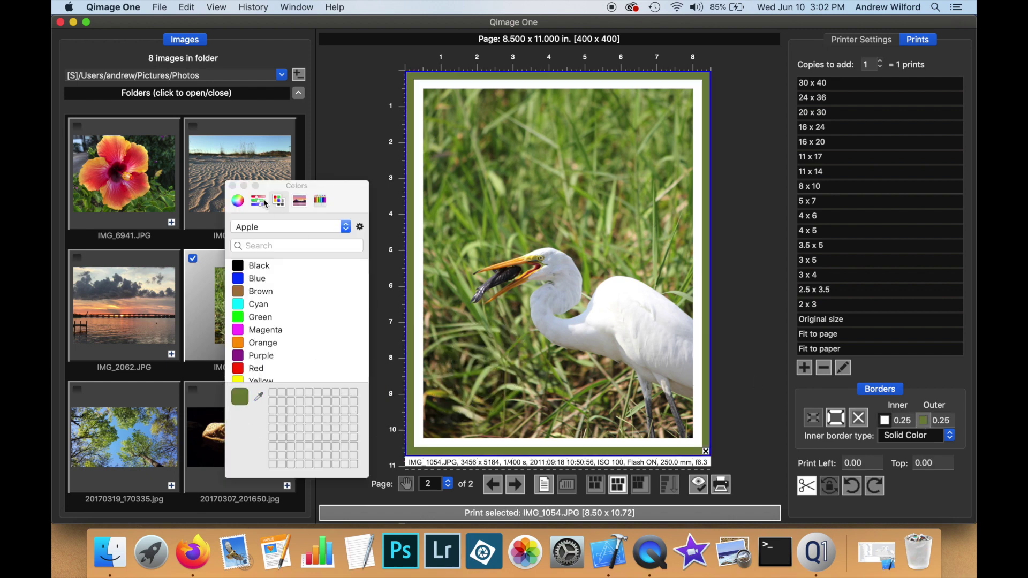
click(232, 186)
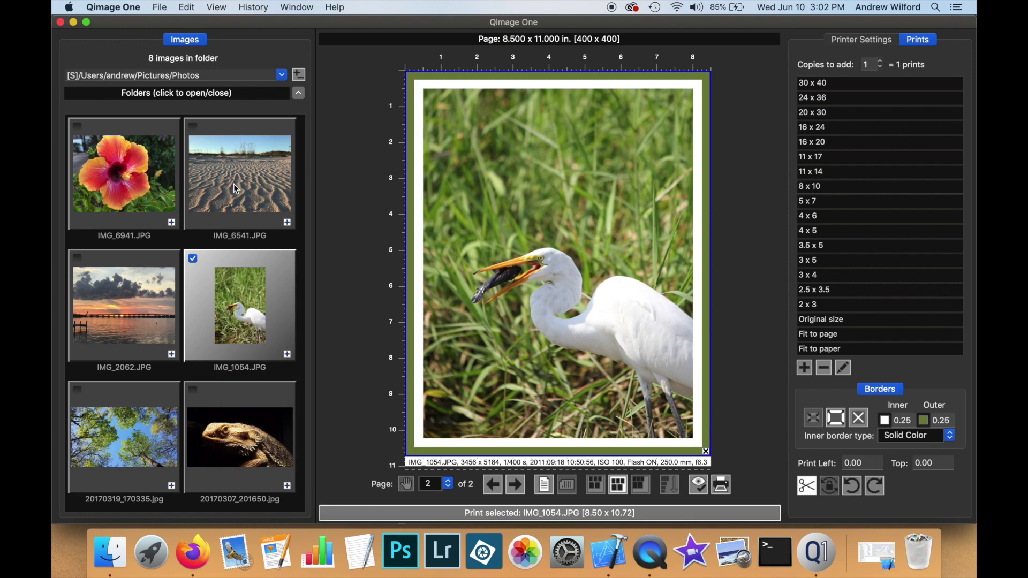
Check page 1, then return to the egret page 2
click(493, 485)
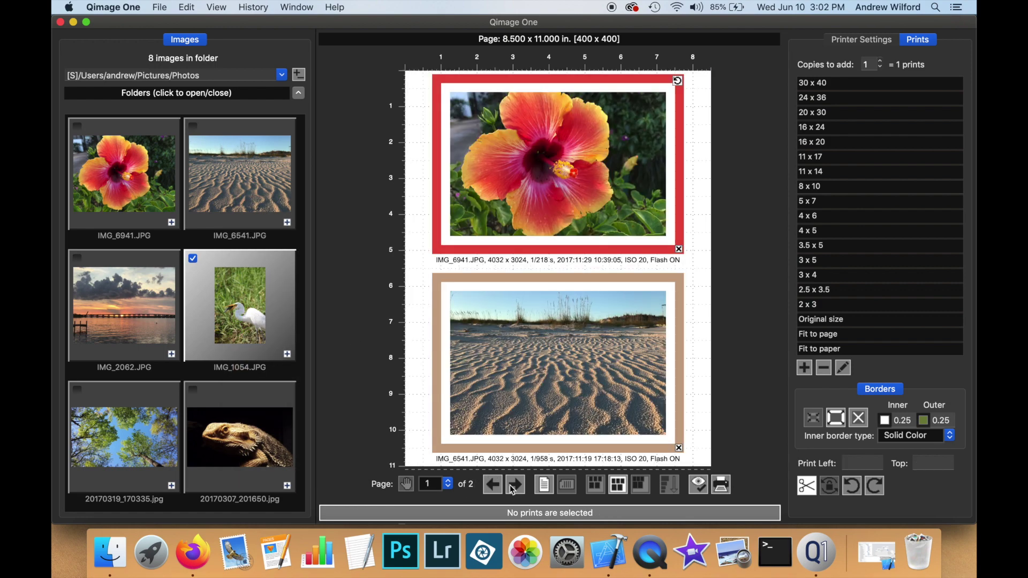
click(514, 486)
click(717, 482)
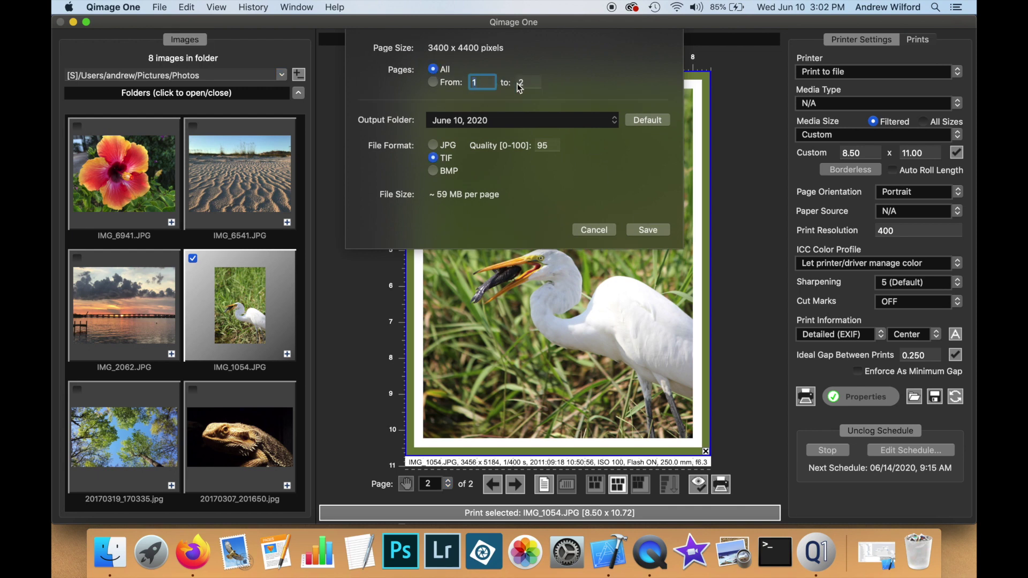
Save all pages to file in JPG format
click(439, 145)
click(649, 233)
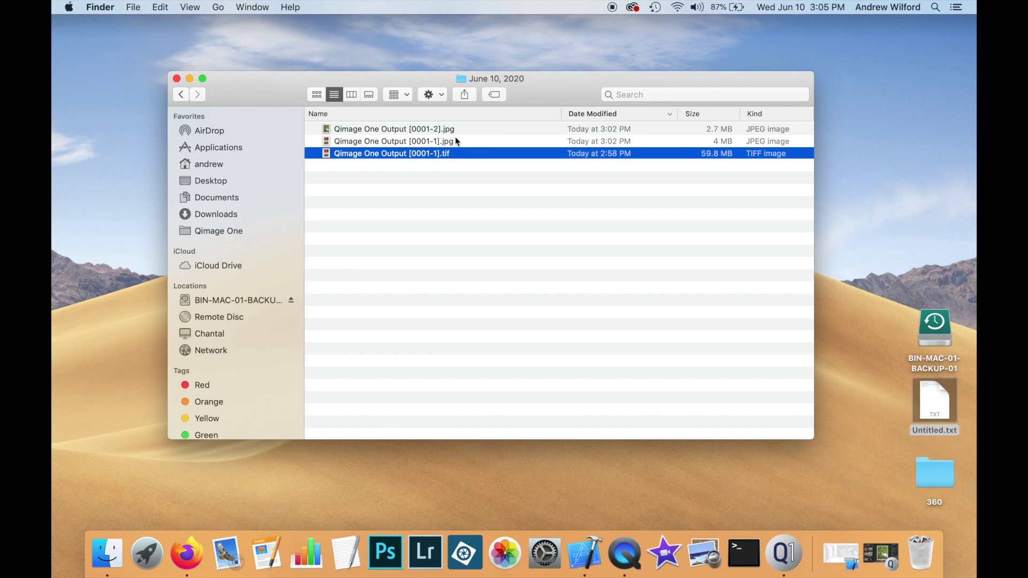
double_click(428, 138)
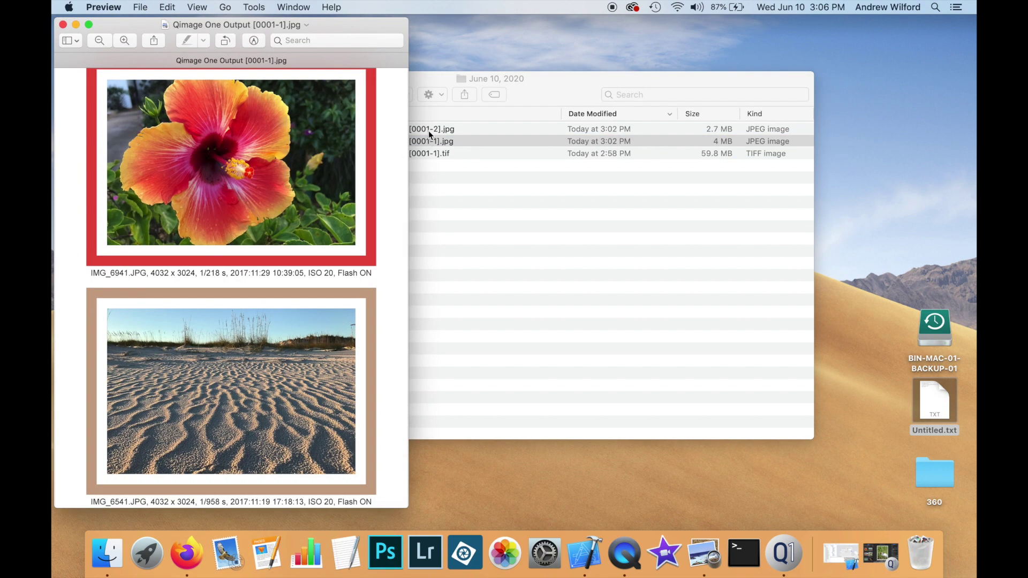
Open Qimage One Output [0001-2].jpg in Preview and place it beside the first page
double_click(428, 130)
drag(324, 39, 581, 34)
drag(438, 40, 506, 24)
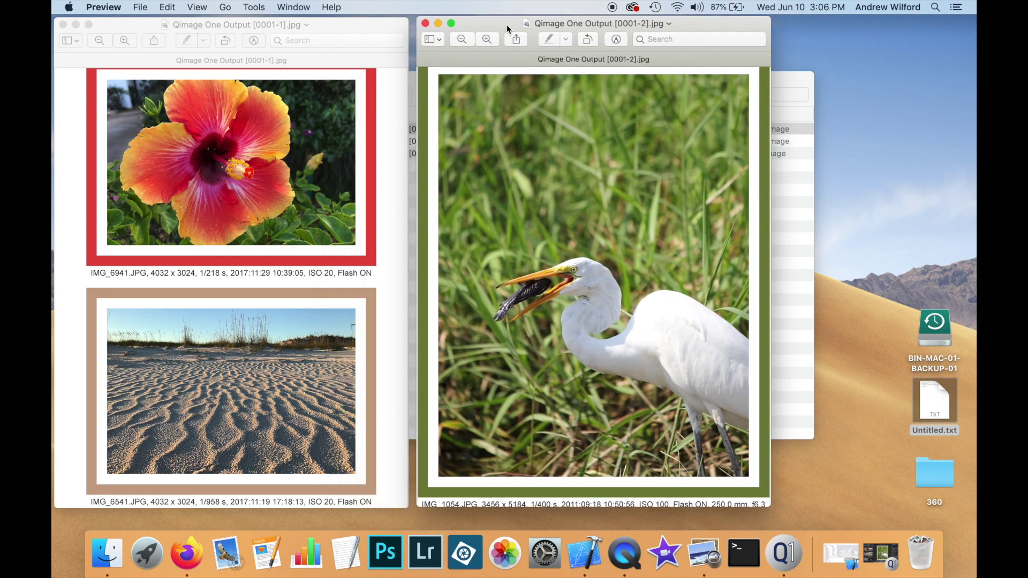